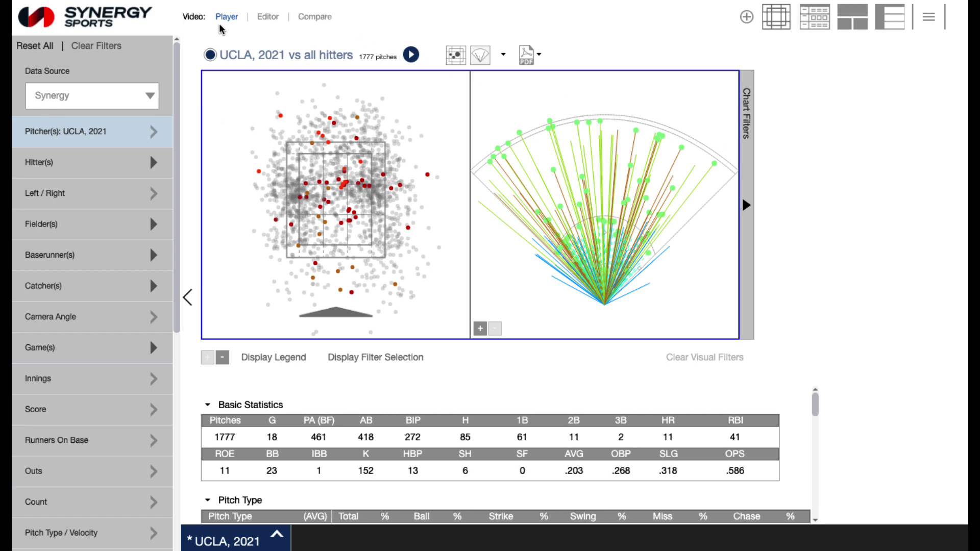
Preview the video editing and side-by-side compare modes, then return to the single player mode.
click(270, 23)
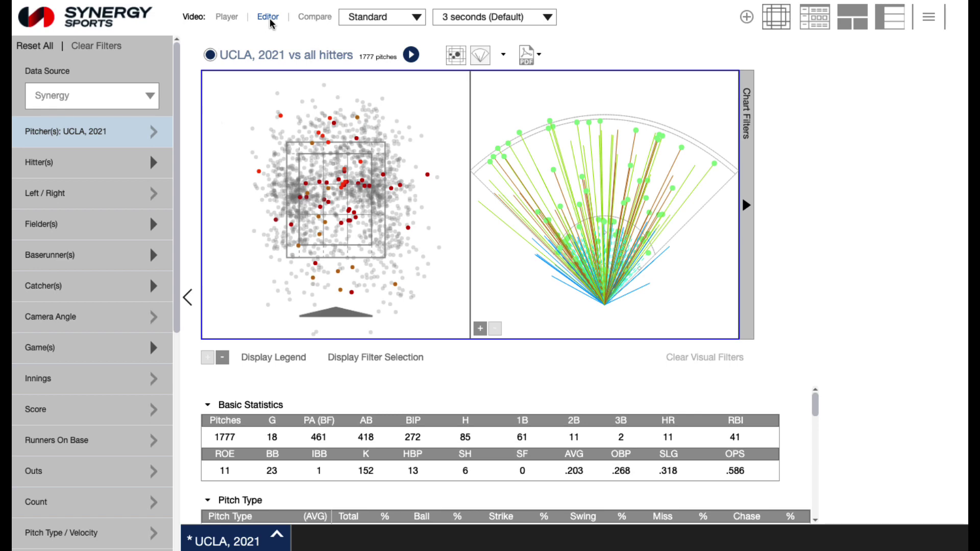
click(317, 18)
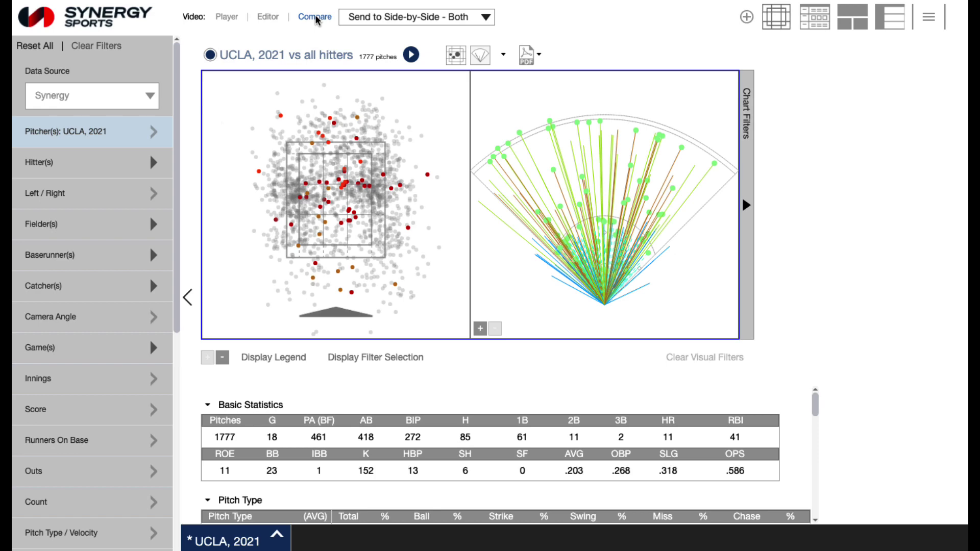
click(228, 18)
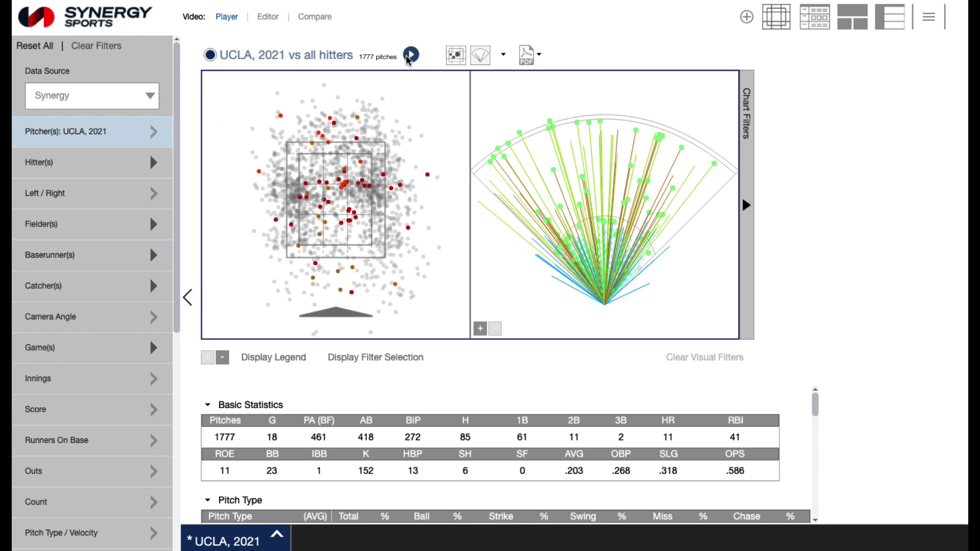
Try selecting pitches on the location chart by clicking and by dragging an area, then clear the selection.
click(281, 117)
ctrl+click(259, 174)
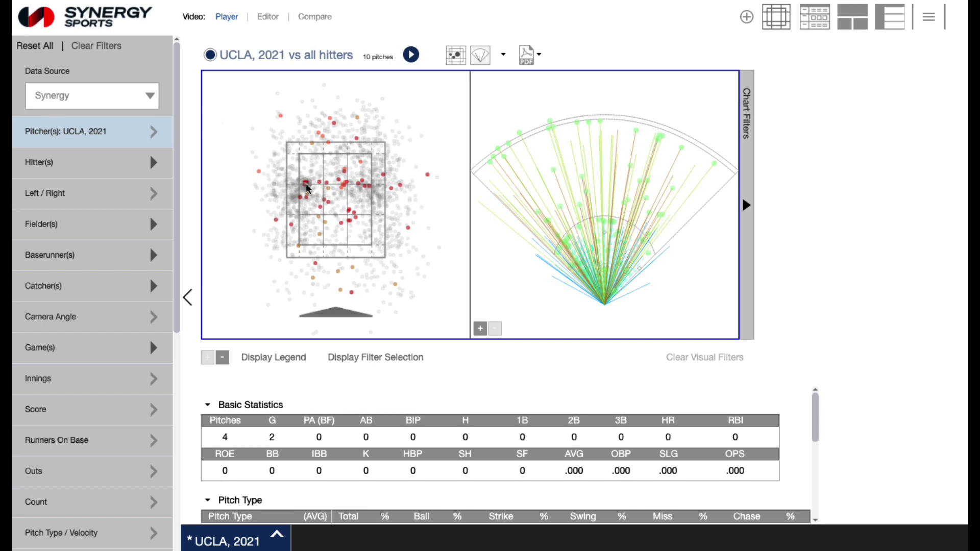
click(304, 197)
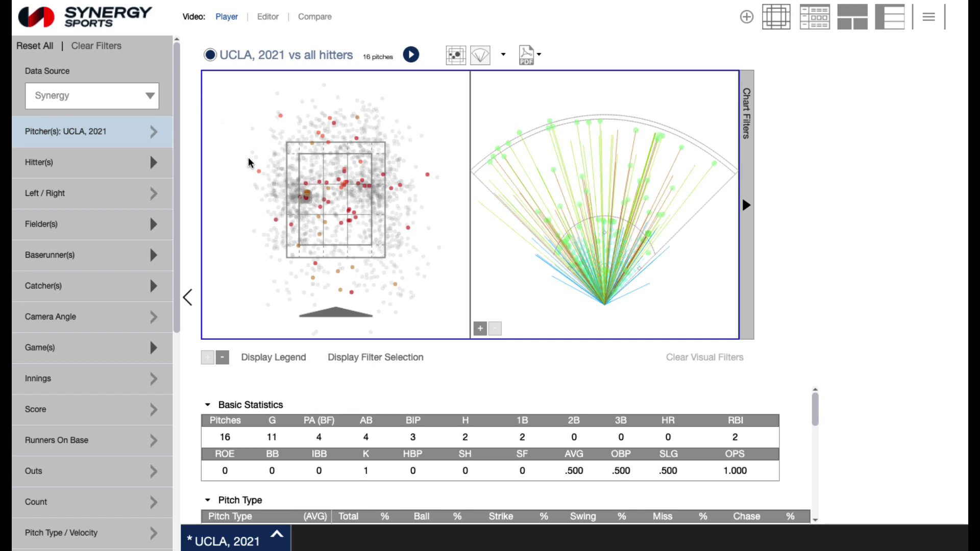
click(228, 137)
drag(248, 113, 315, 189)
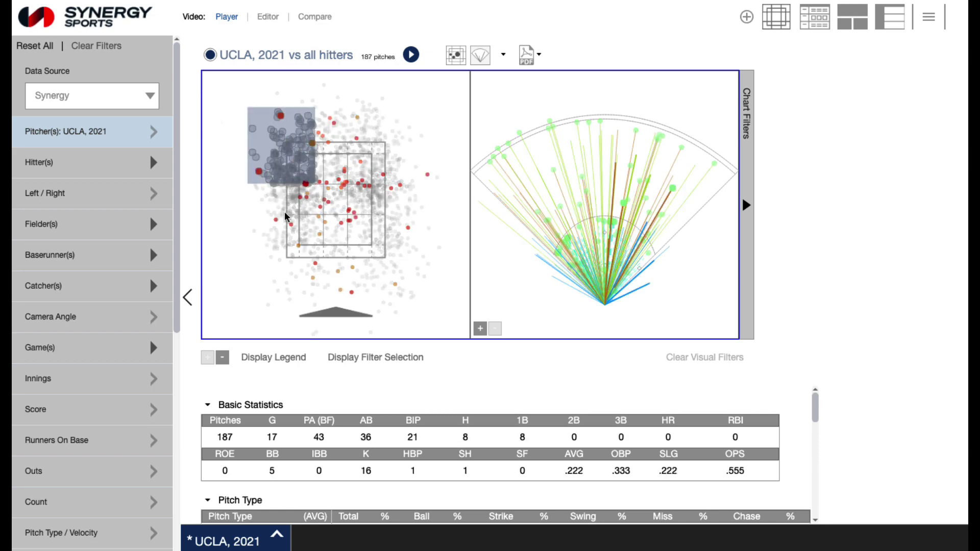
click(241, 253)
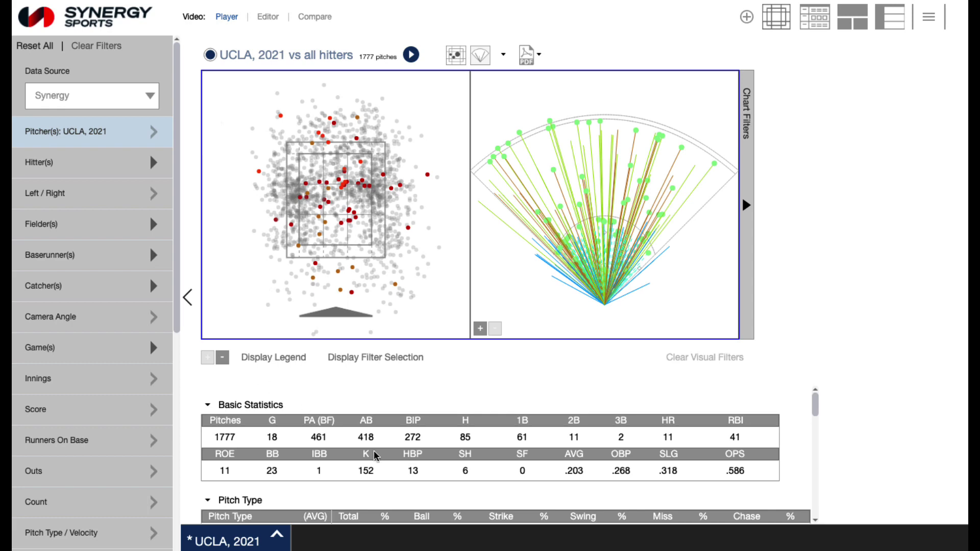
Filter the Pitch Result table to the 354 Strike Taken pitches and play their clips.
scroll(275, 408, down, 5)
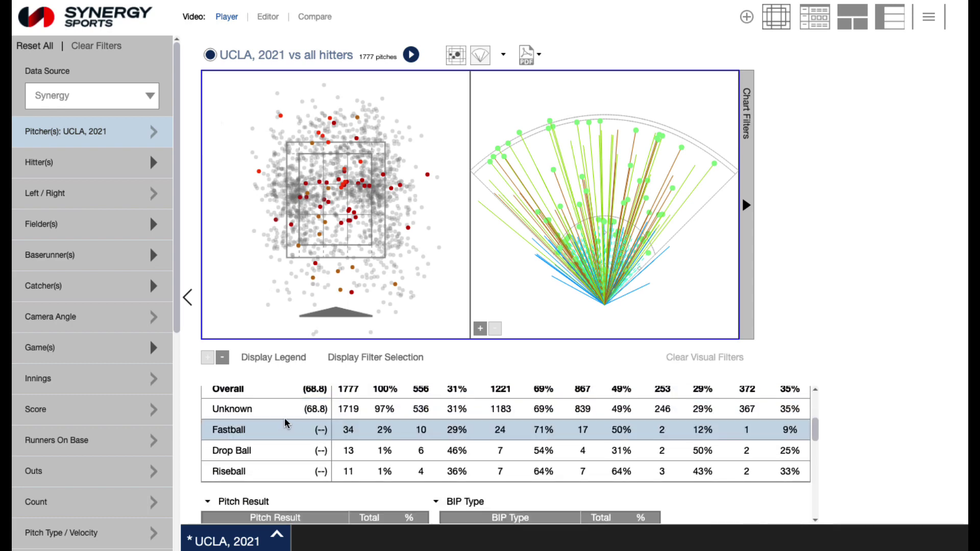
scroll(302, 408, up, 1)
scroll(306, 434, down, 3)
click(306, 448)
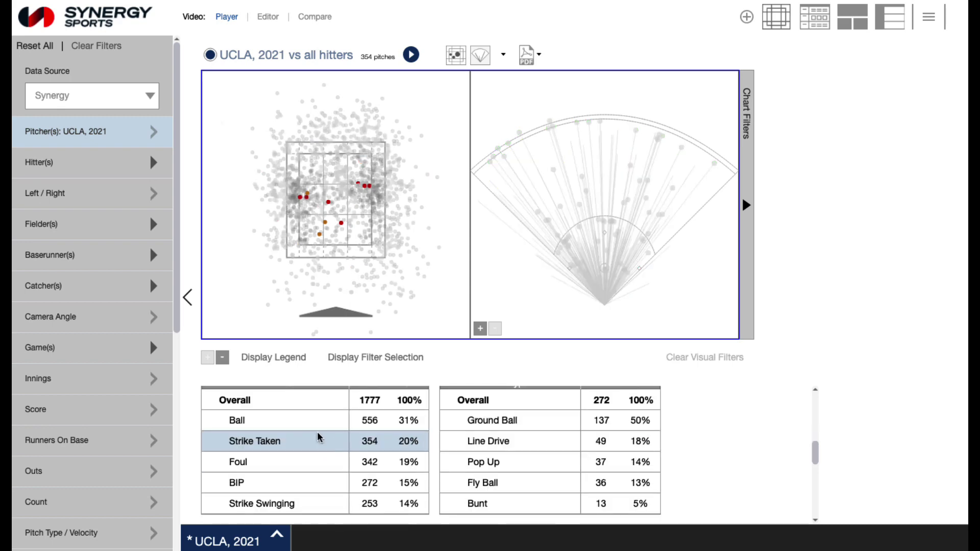
click(375, 59)
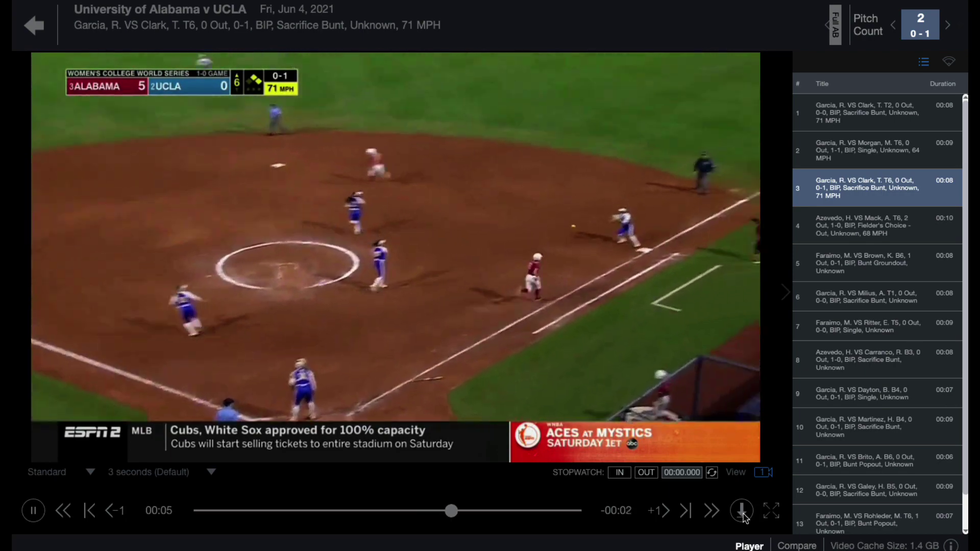
click(742, 511)
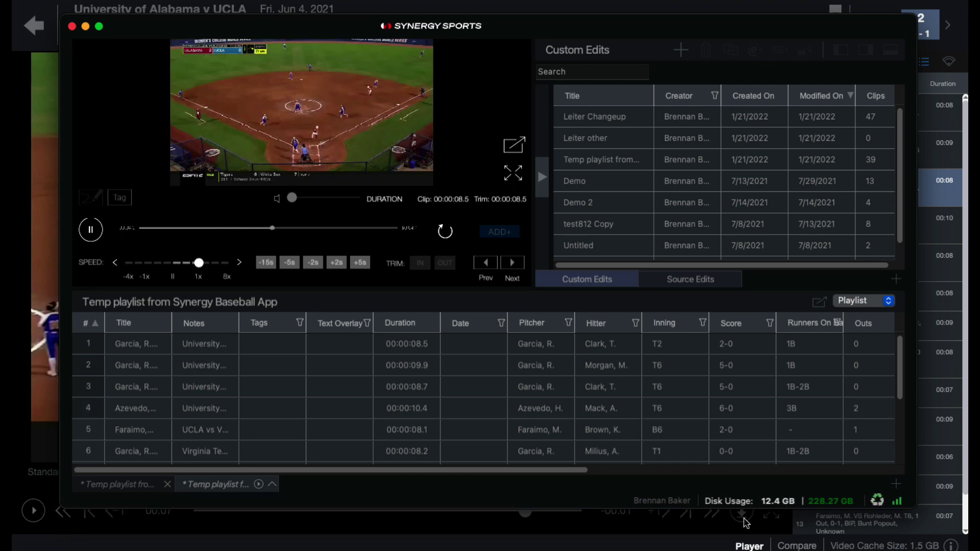
click(72, 28)
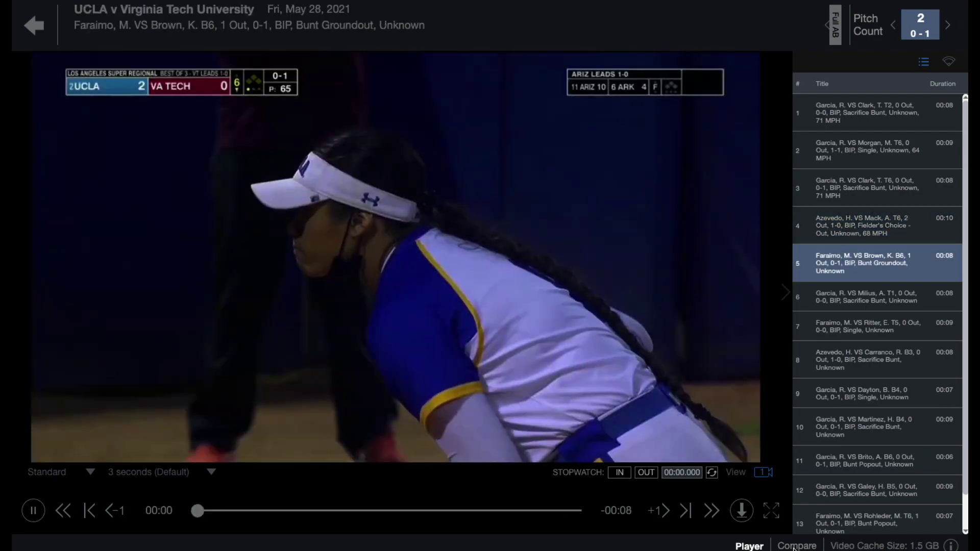
Try the side-by-side Compare view, switch back to Player, and return to the 13-pitch charts page.
click(796, 546)
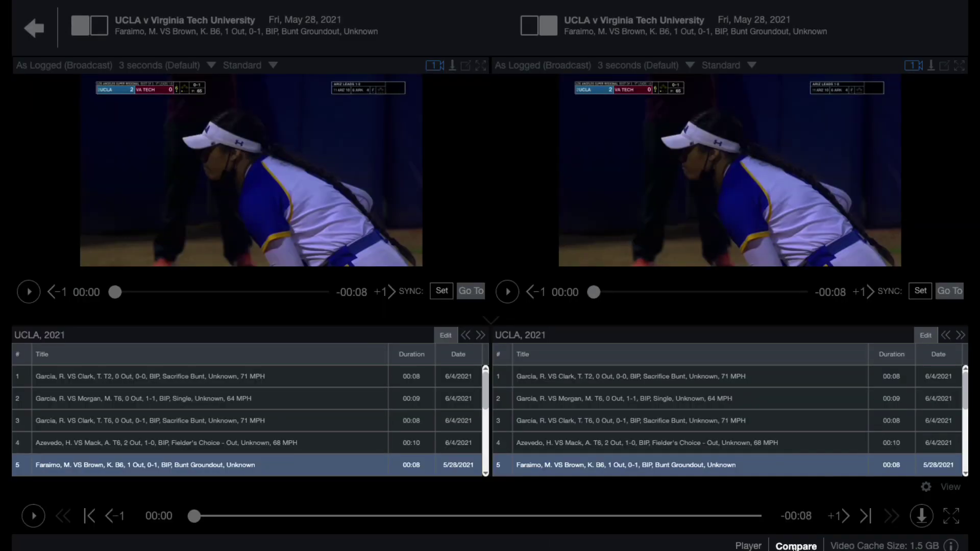
click(756, 547)
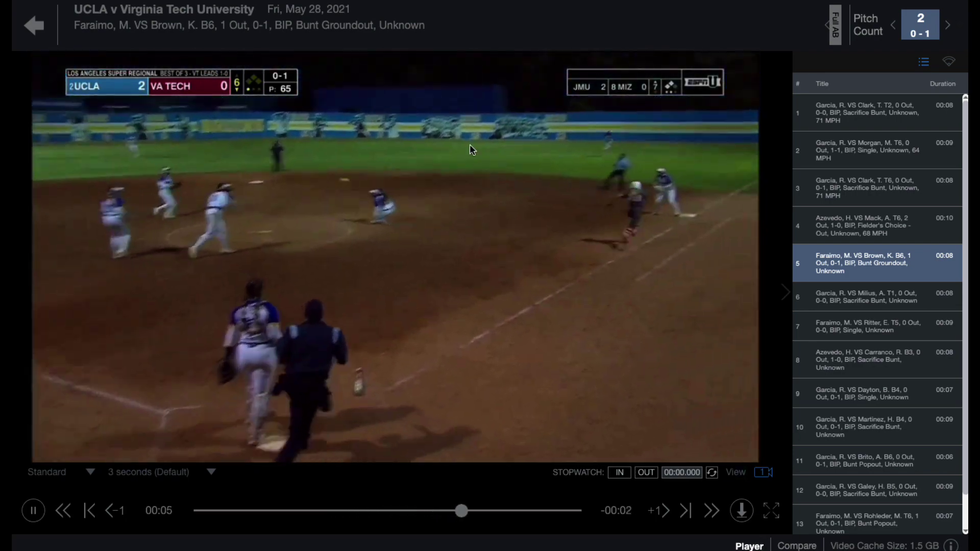
click(33, 27)
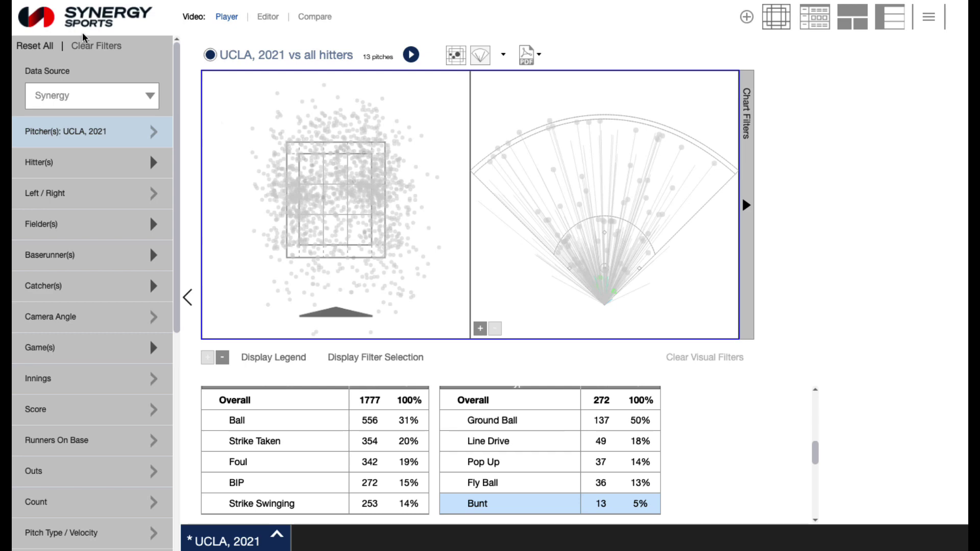
Play the 13 bunt pitch clips and toggle the Full AB view on and back off.
click(411, 54)
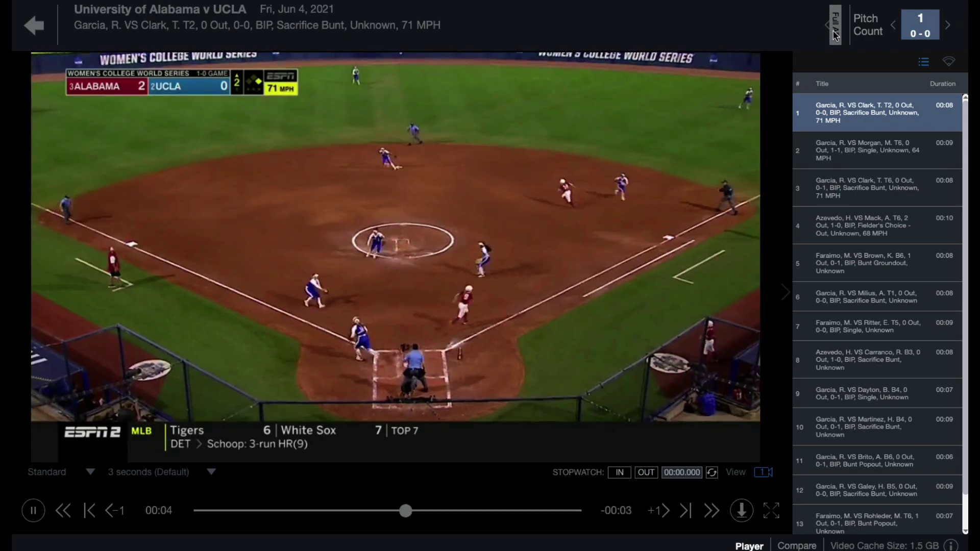
click(836, 34)
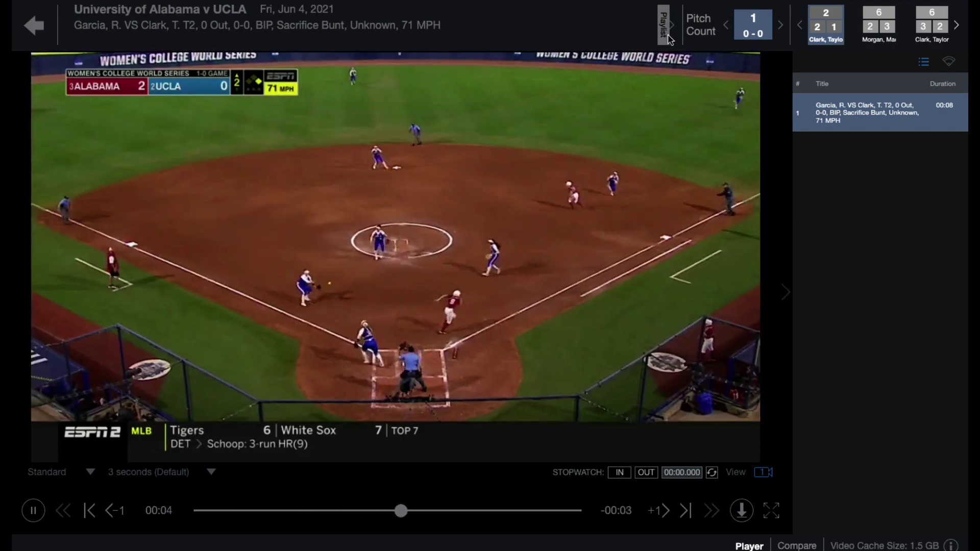
click(667, 37)
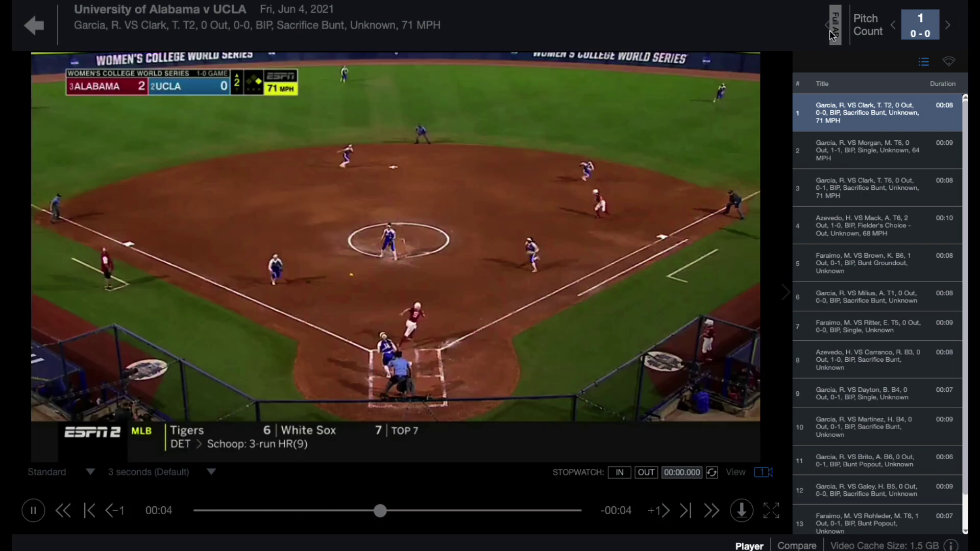
Show the current pitch's details in the sidebar in place of the clip list.
click(949, 62)
click(927, 65)
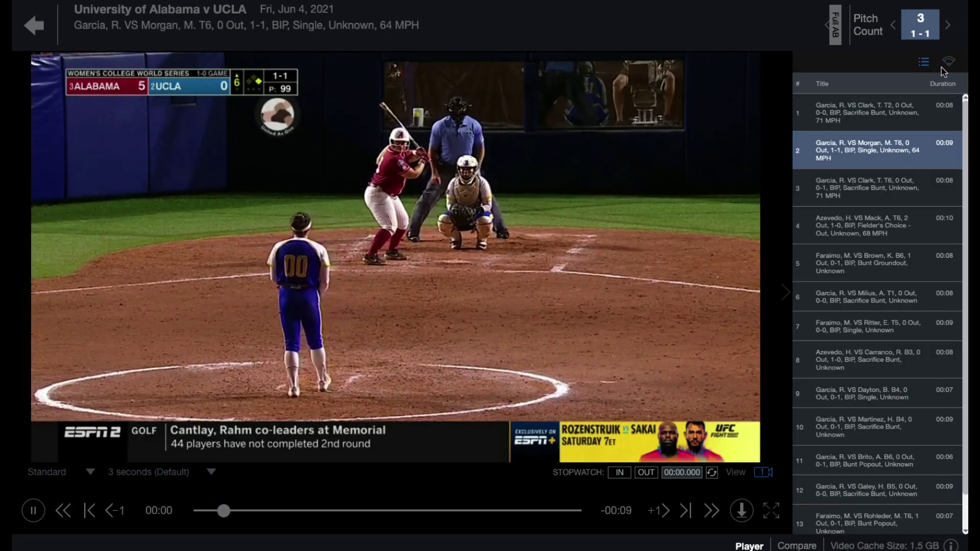
click(948, 63)
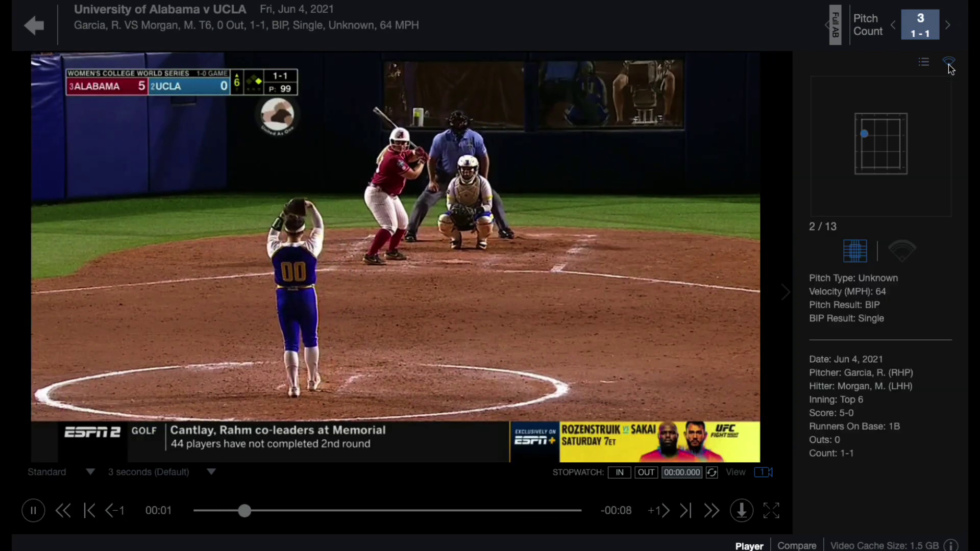
Restore the clip playlist and check the Standard/Extended and 3 seconds (Default) dropdowns without changing them.
click(925, 63)
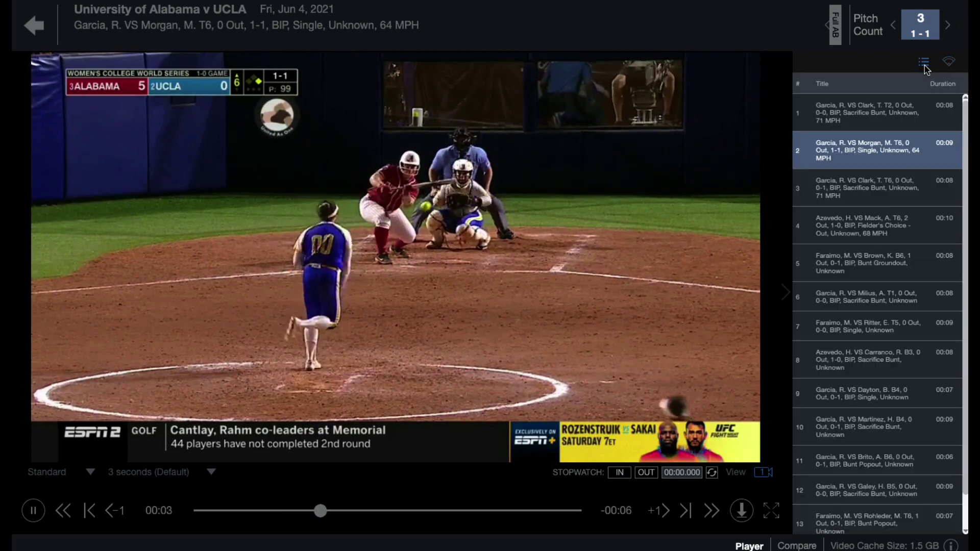
click(91, 473)
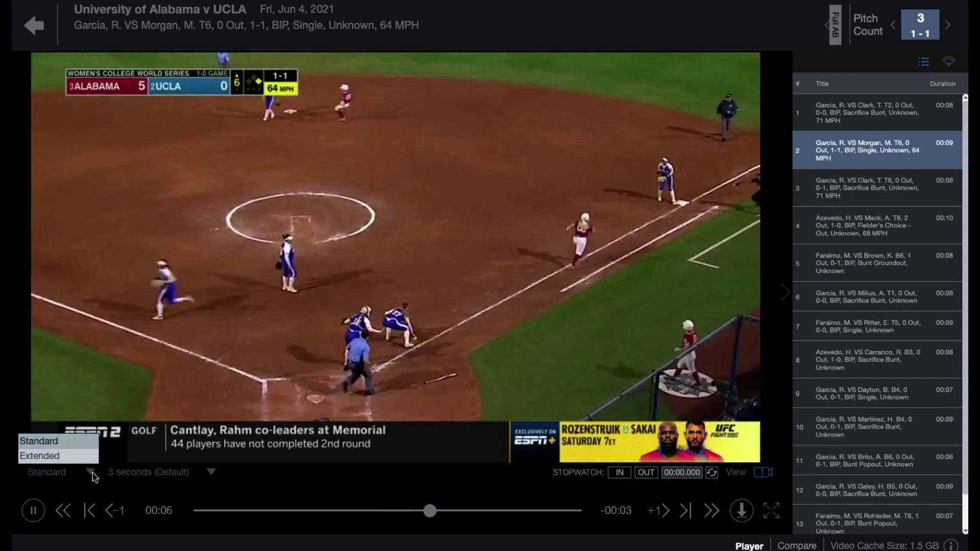
click(212, 474)
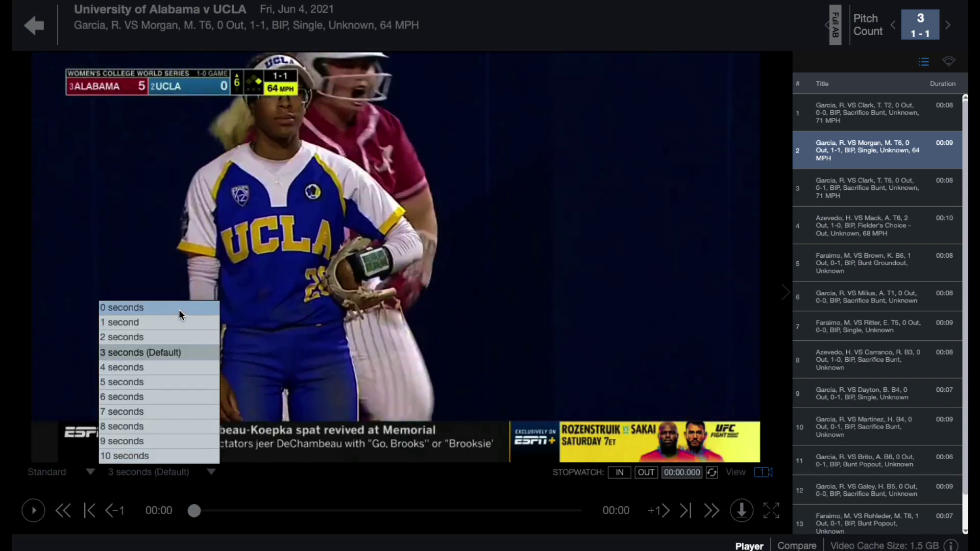
click(173, 353)
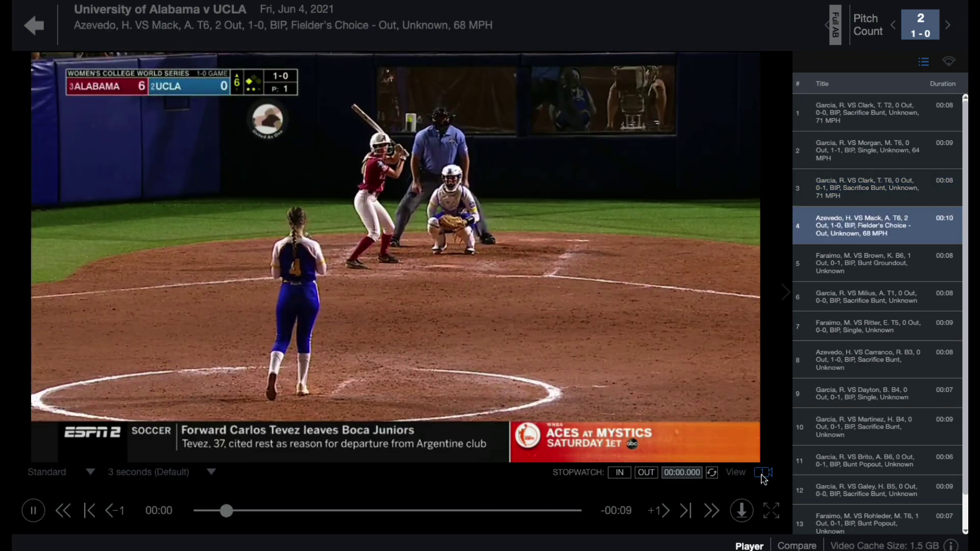
Turn on Camera Angle Names and Detailed Pitch Info in the video display options.
click(761, 473)
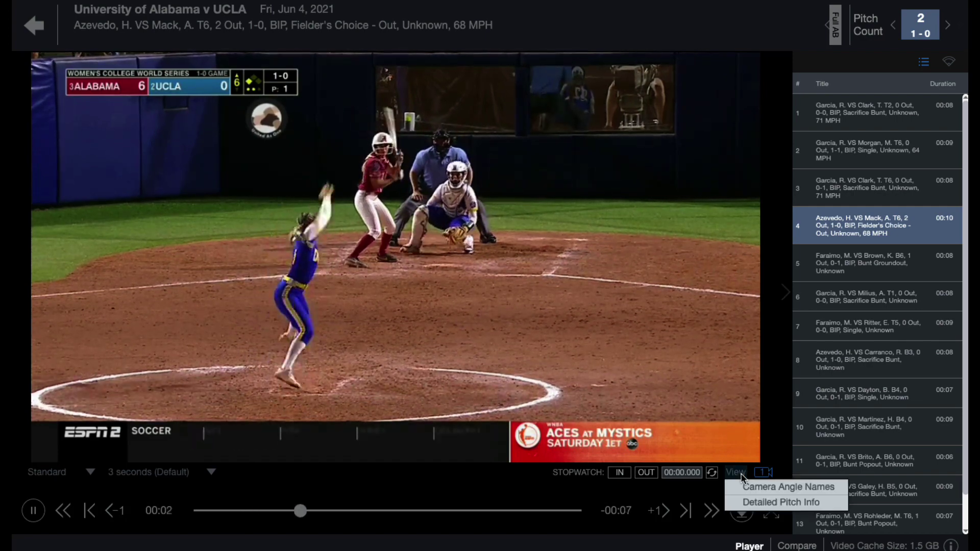
click(748, 487)
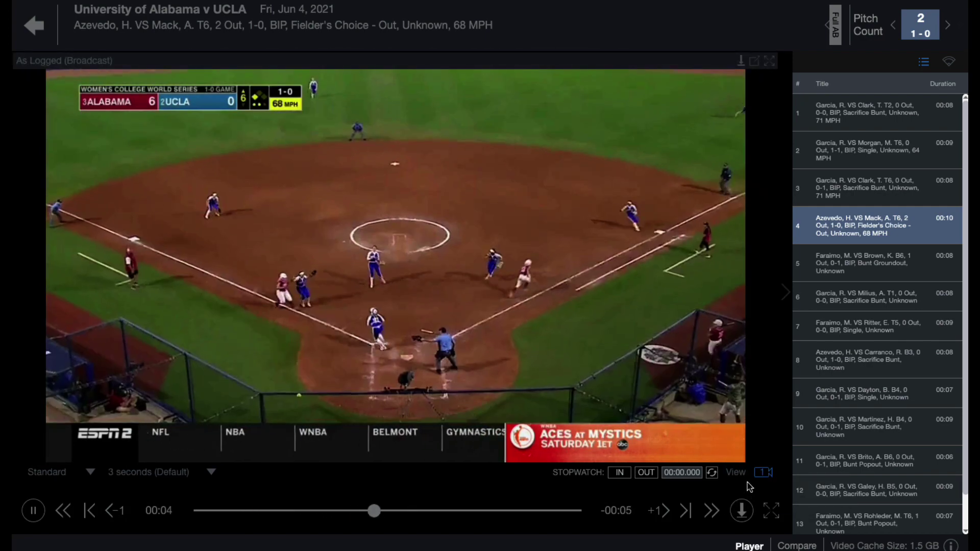
click(762, 474)
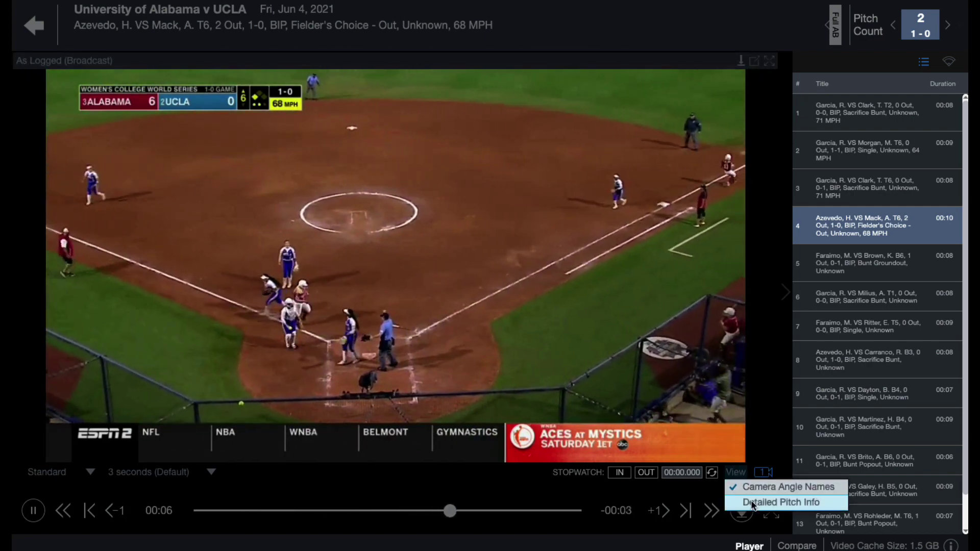
click(751, 502)
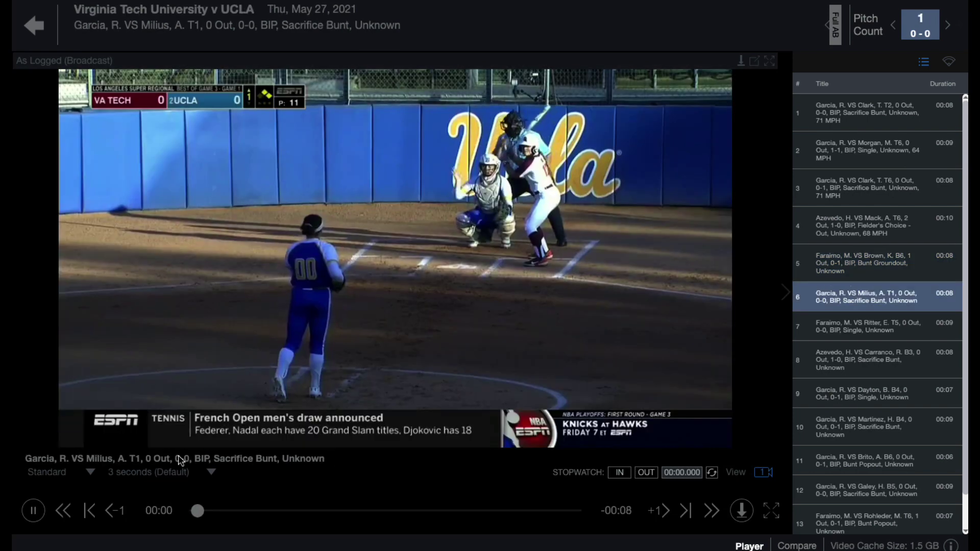
Pause, step back two clips, scrub and frame-step, then advance to clip 8's sacrifice bunt.
click(36, 515)
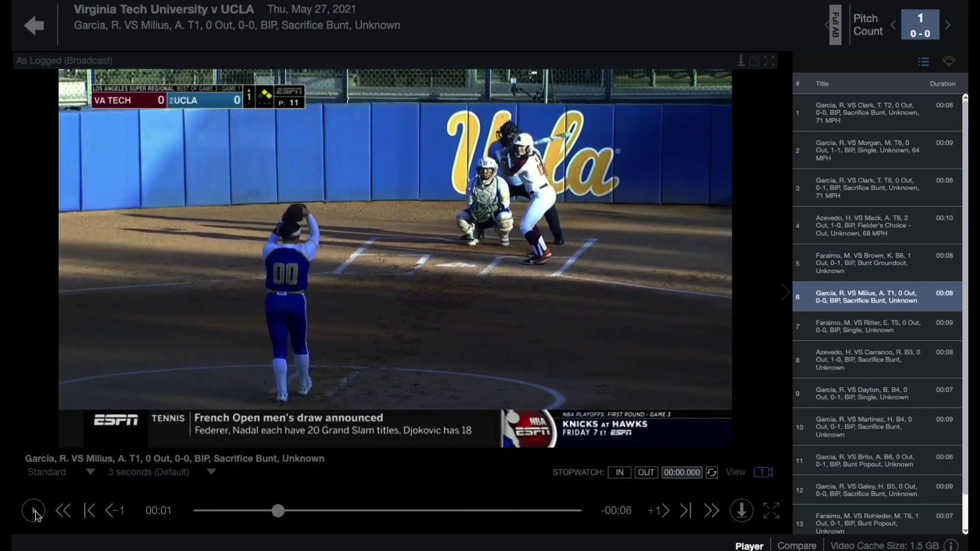
click(64, 514)
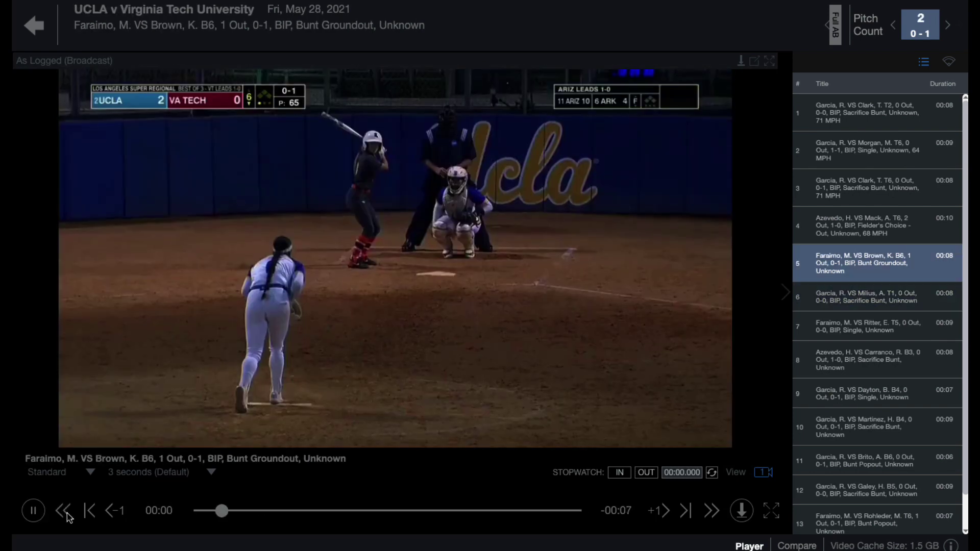
click(89, 516)
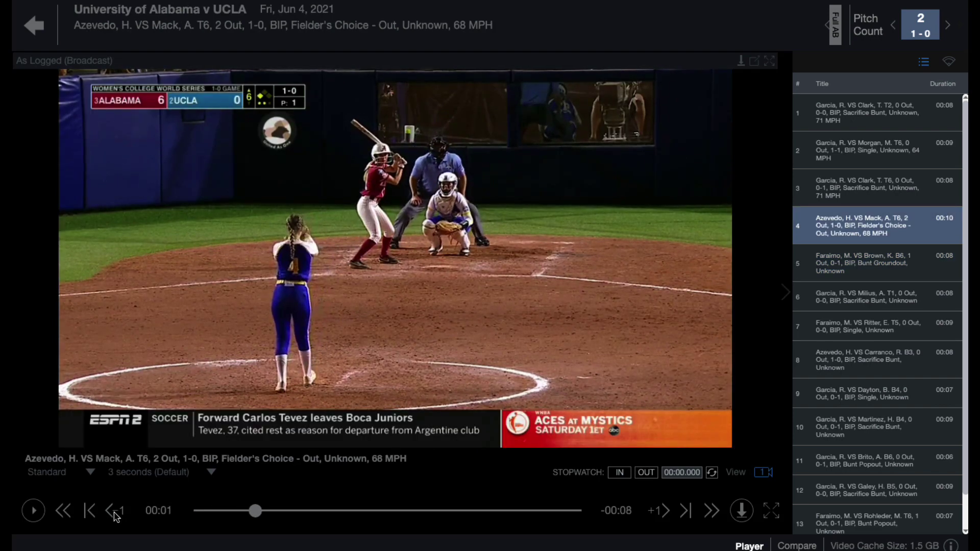
drag(257, 516, 393, 519)
click(665, 517)
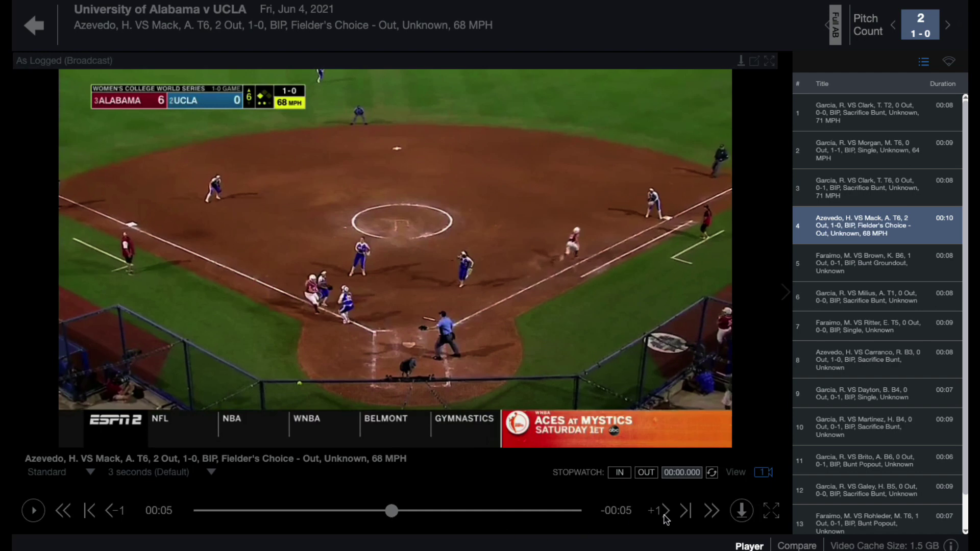
click(681, 519)
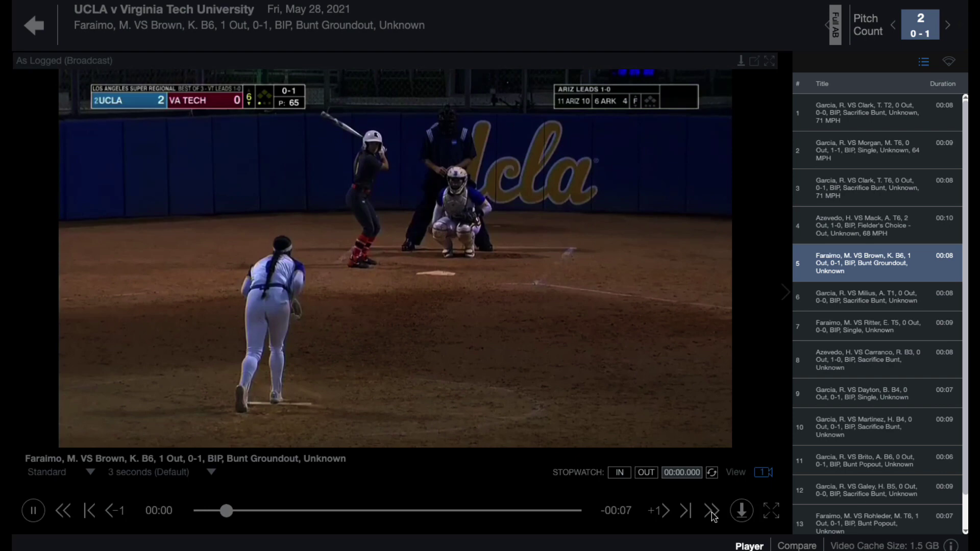
click(711, 513)
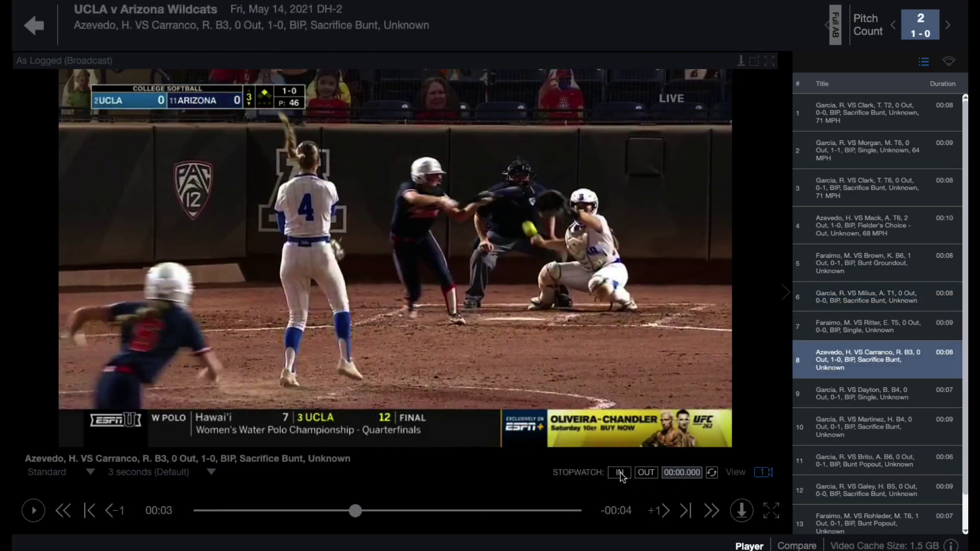
Mark the Carranco bunt with stopwatch start 00:01.422 and end 00:03.634, timing 00:02.212.
drag(357, 510, 299, 510)
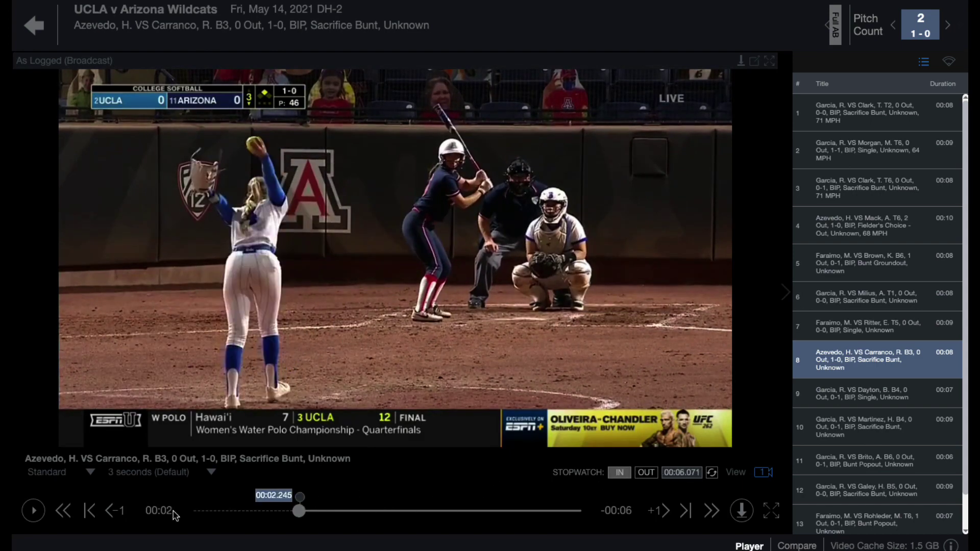
click(37, 515)
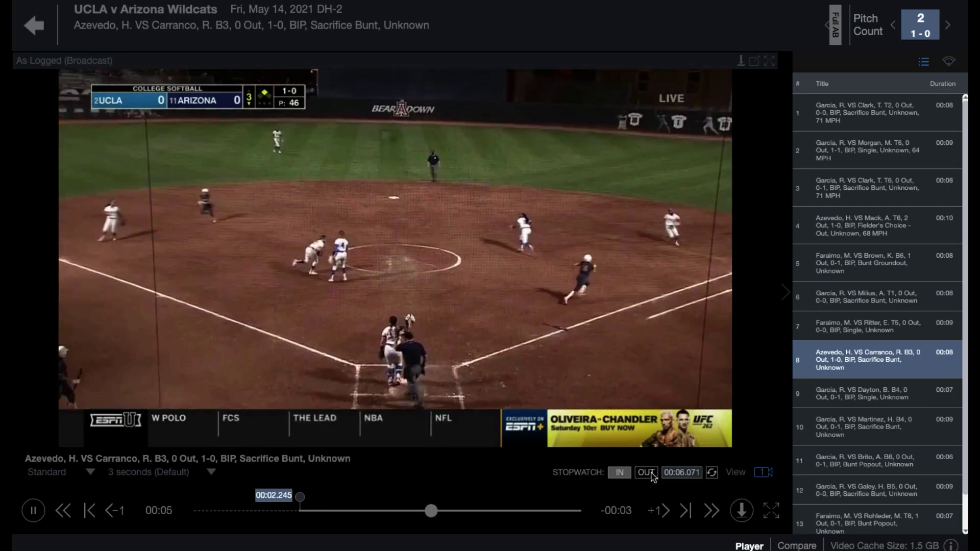
click(646, 473)
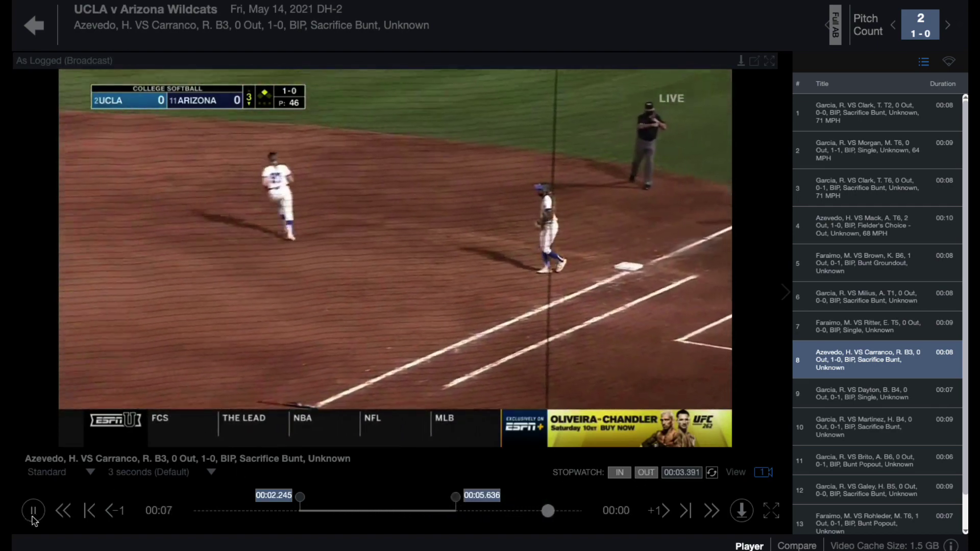
drag(301, 505, 262, 503)
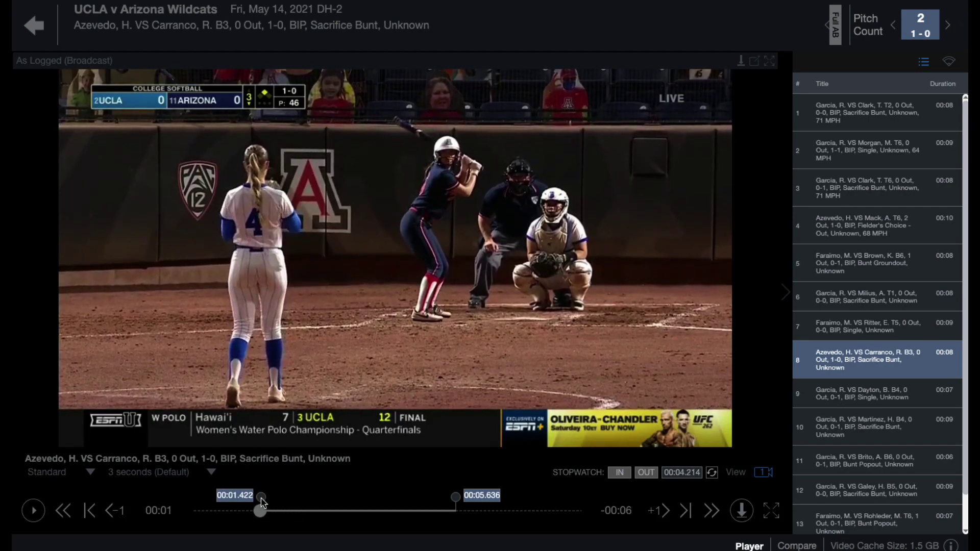
mouse_move(456, 498)
mouse_down()
mouse_move(340, 485)
mouse_move(363, 495)
mouse_up()
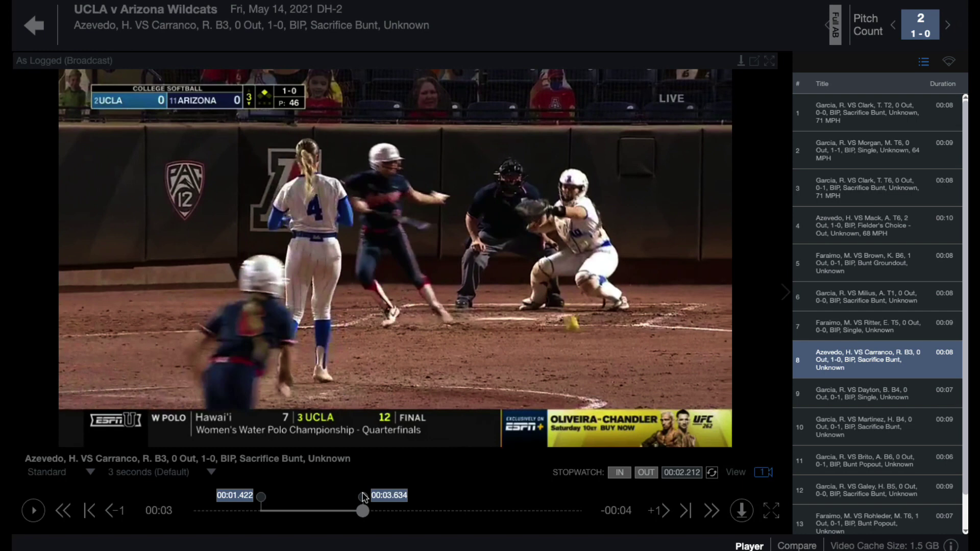